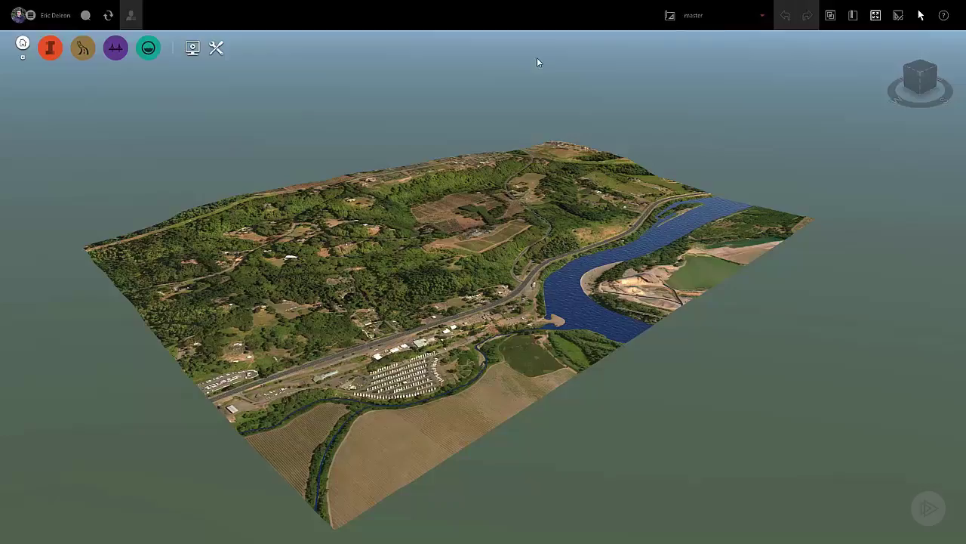
- Switch the model's active proposal from master to Create_Edit_Roads
click(762, 15)
click(730, 64)
- Fly to the Doaks Ferry bookmark and pan the view along the highway
click(854, 15)
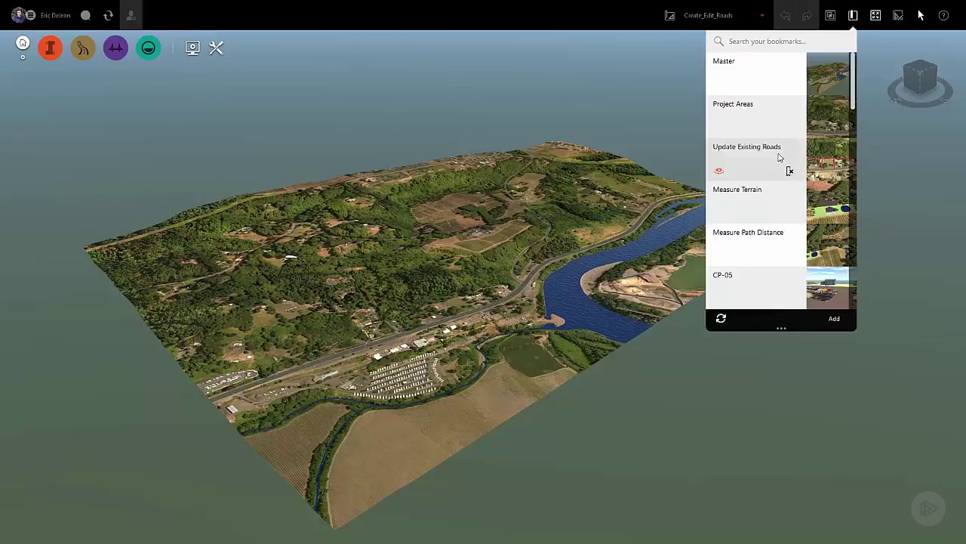
scroll(781, 189, down, 15)
click(802, 265)
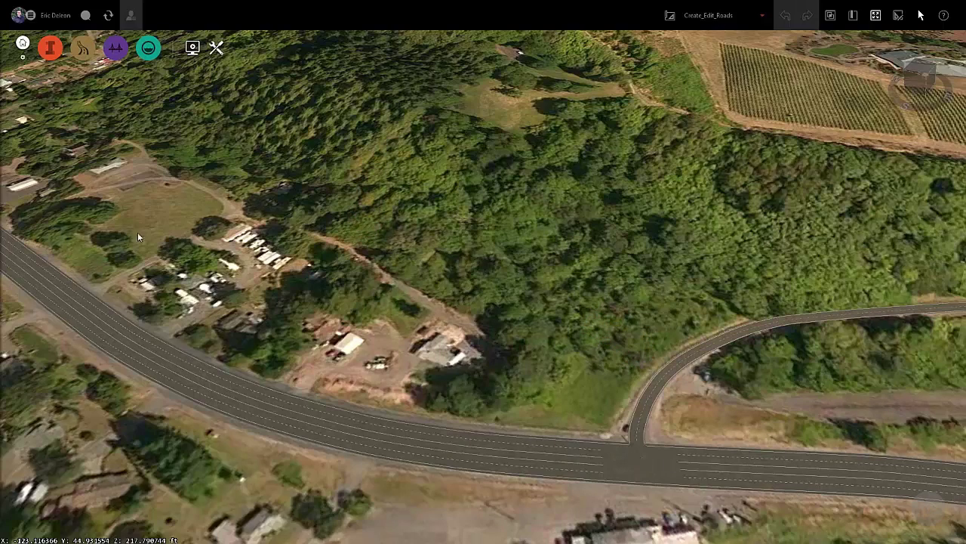
drag(137, 232, 476, 304)
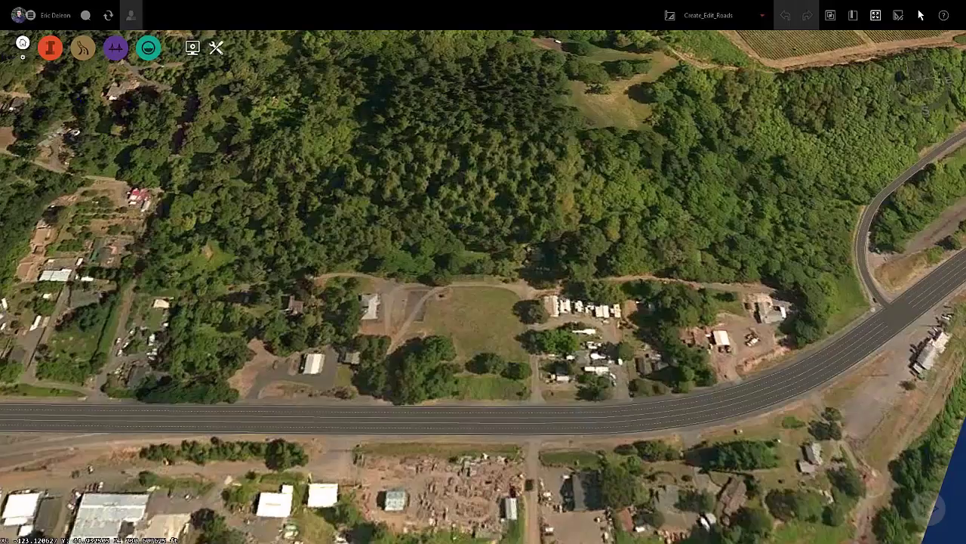
- Start the Roads tool with the Doaks Ferry Road Existing Road style, filtering styles by 'doaks'
click(50, 48)
click(163, 49)
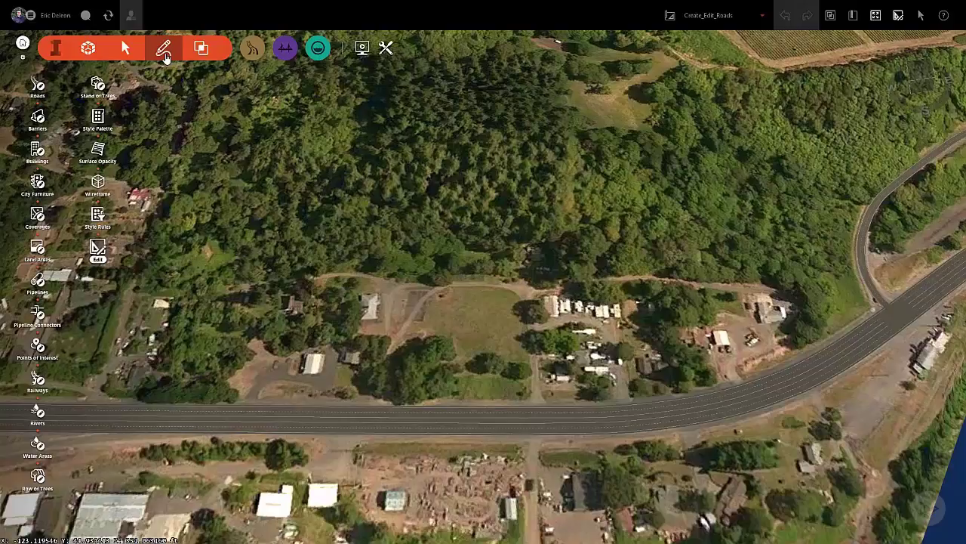
click(37, 86)
mouse_move(784, 173)
mouse_down()
mouse_move(464, 167)
mouse_move(350, 148)
mouse_up()
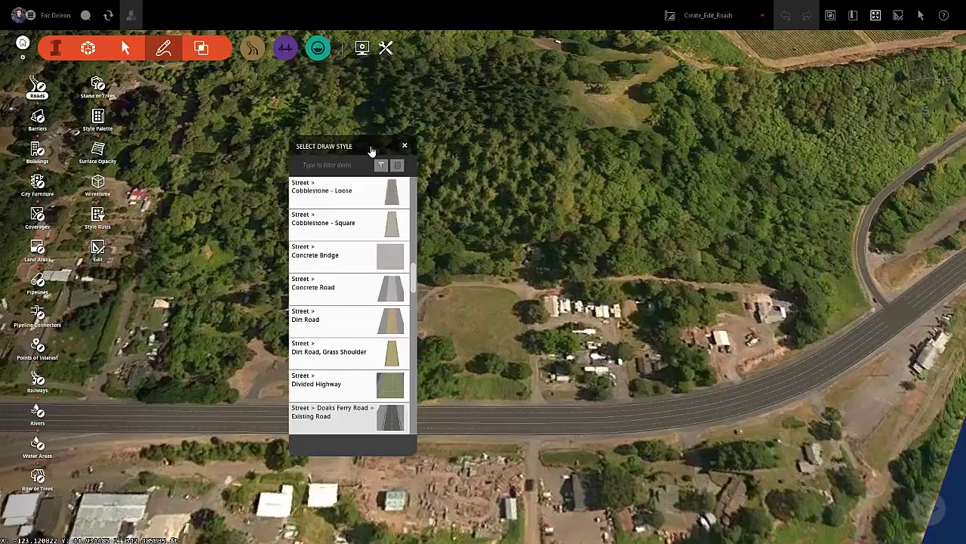
text(doaks)
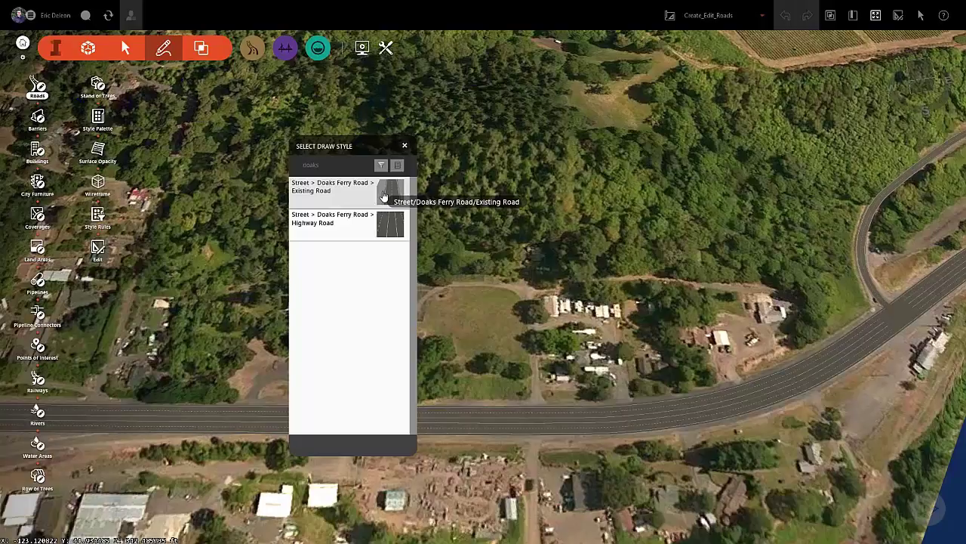
click(404, 146)
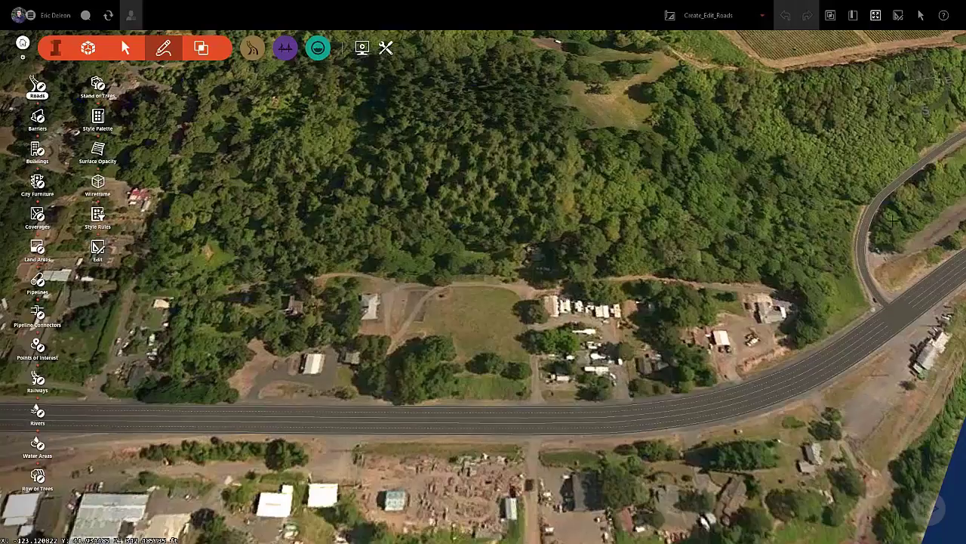
- Sketch a new road from the eastern curve westward, with one intermediate vertex
click(861, 243)
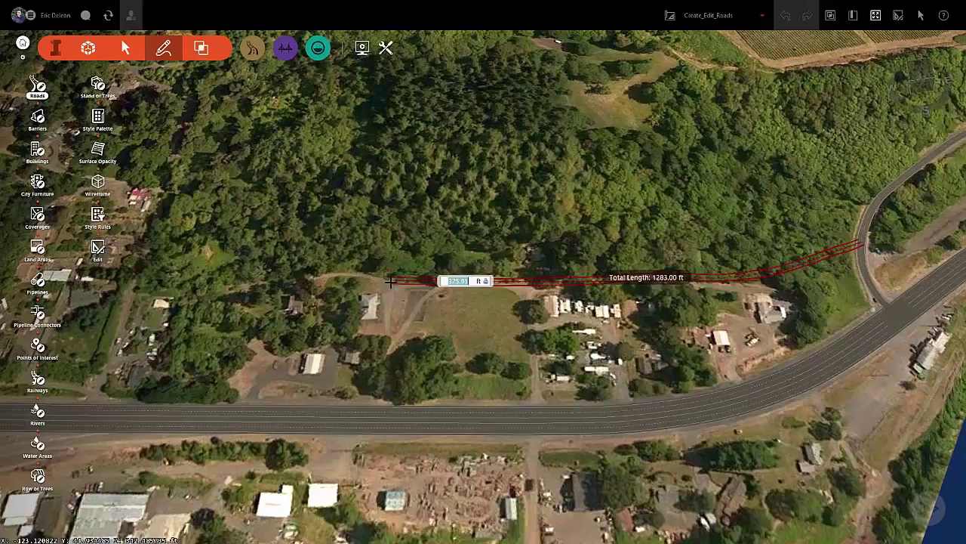
click(306, 282)
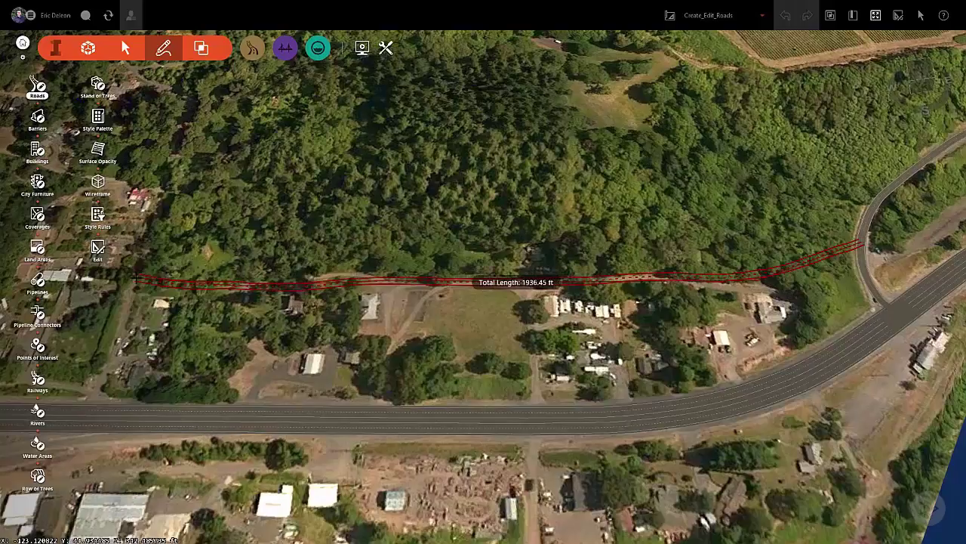
double_click(136, 278)
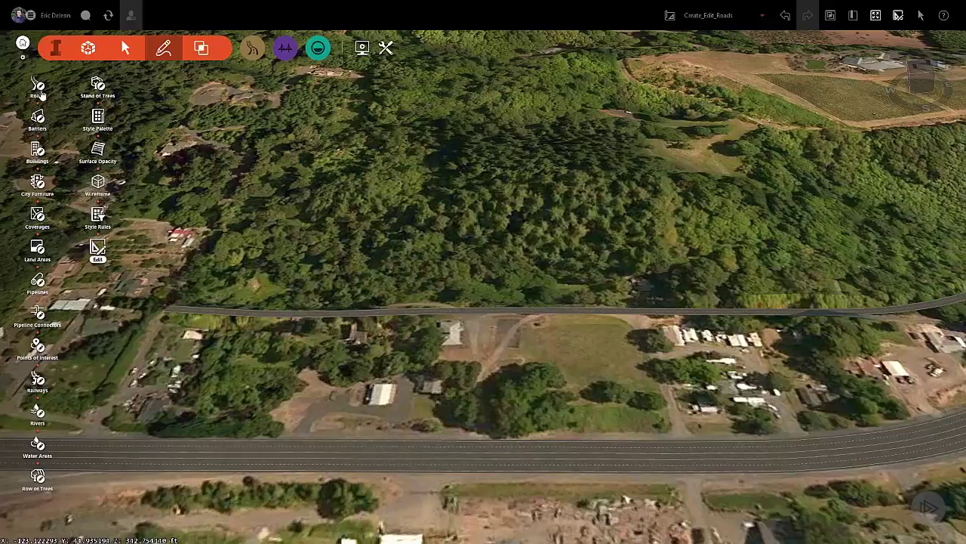
- Draw the diagonal and middle connector roads from the upper road down to the highway
click(37, 84)
click(331, 165)
text(doaks)
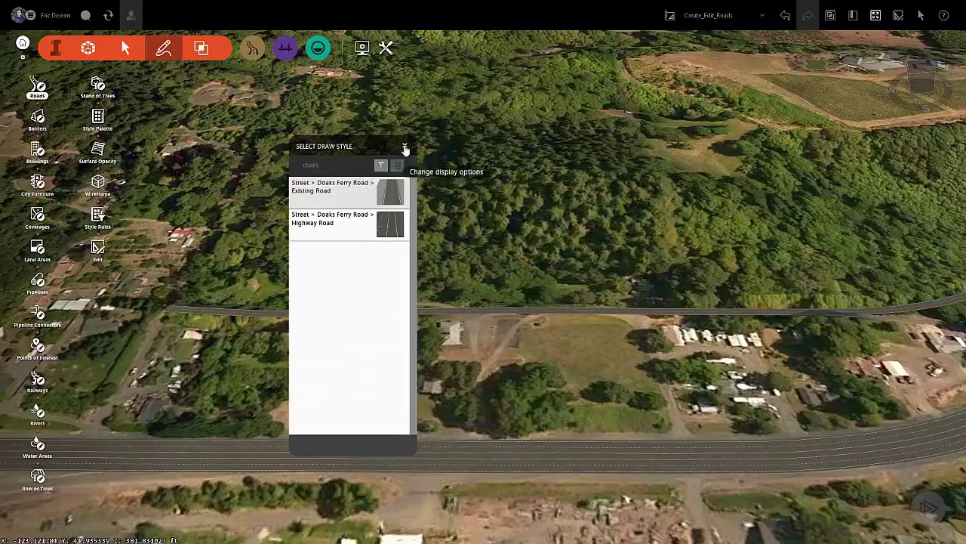
click(405, 146)
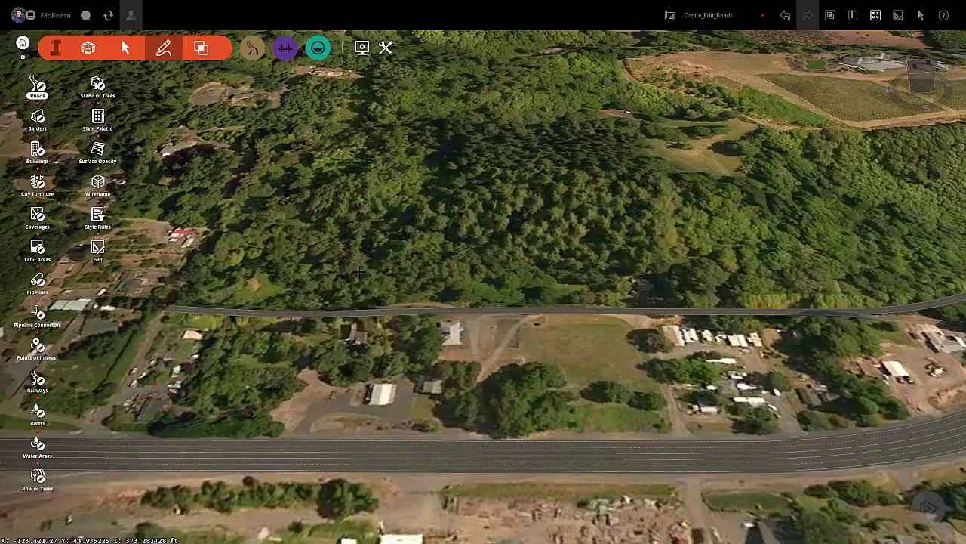
click(256, 156)
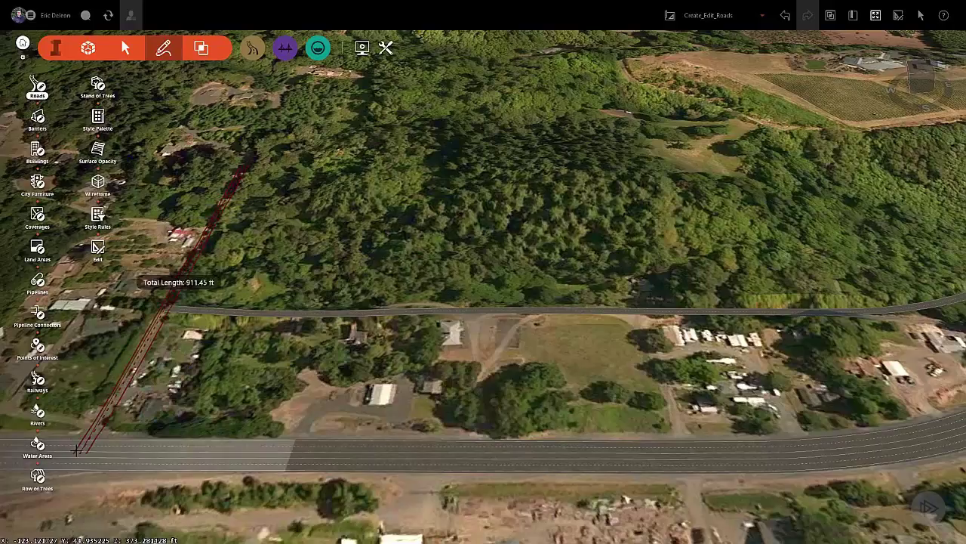
double_click(78, 450)
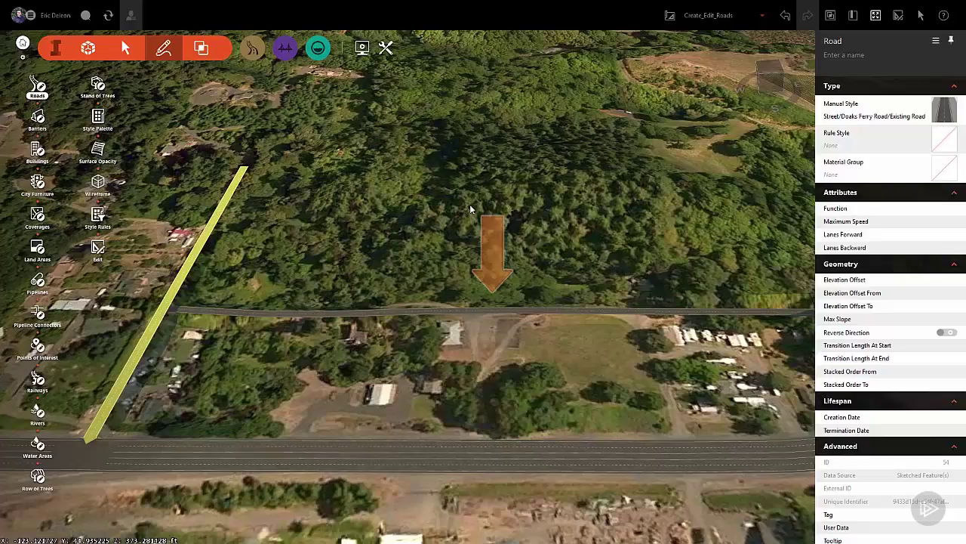
click(487, 309)
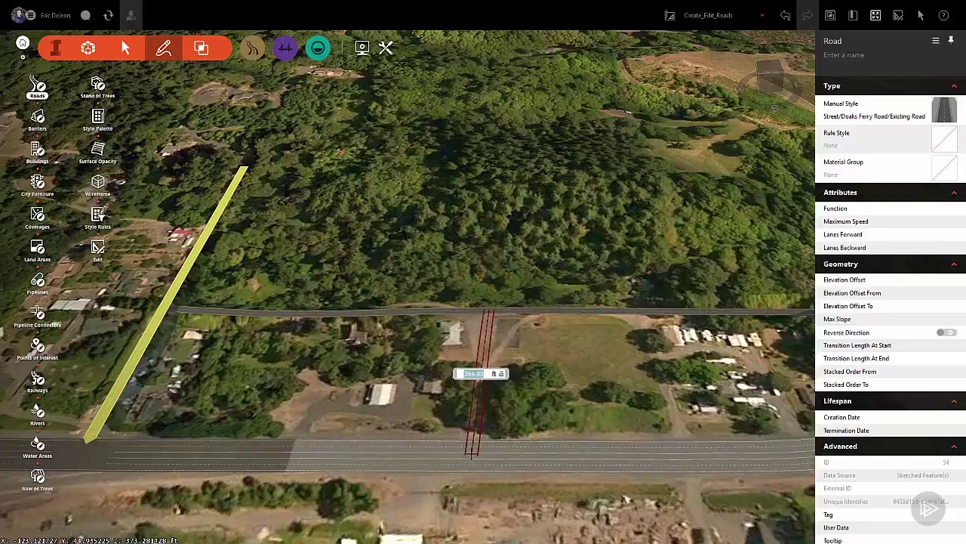
double_click(473, 440)
- Draw the third connector road in Doaks Ferry Road style down to the highway
click(420, 178)
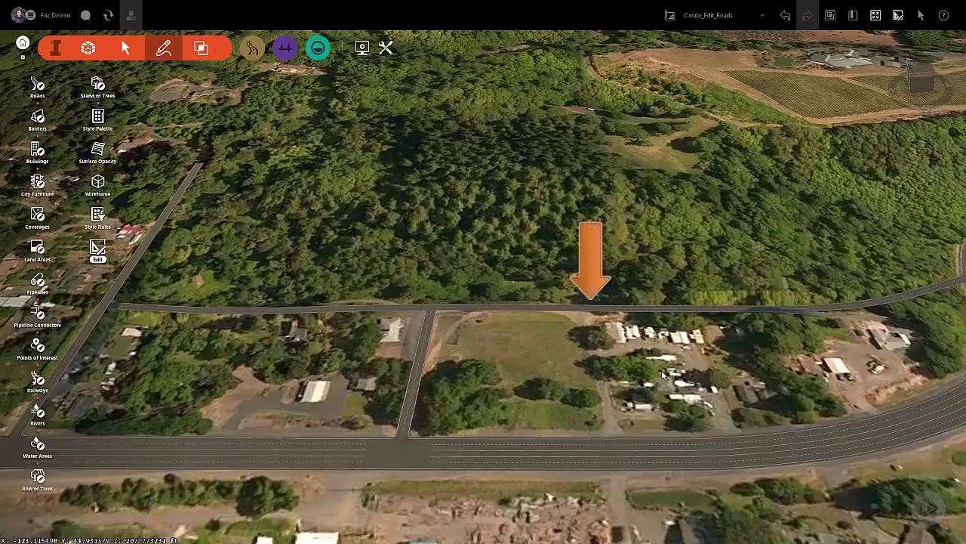
click(37, 87)
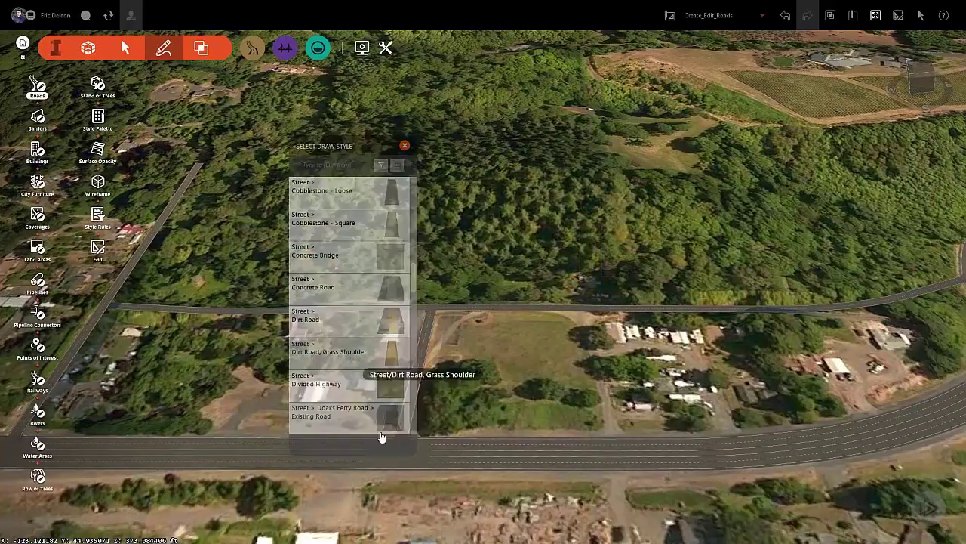
click(347, 190)
click(593, 310)
double_click(604, 450)
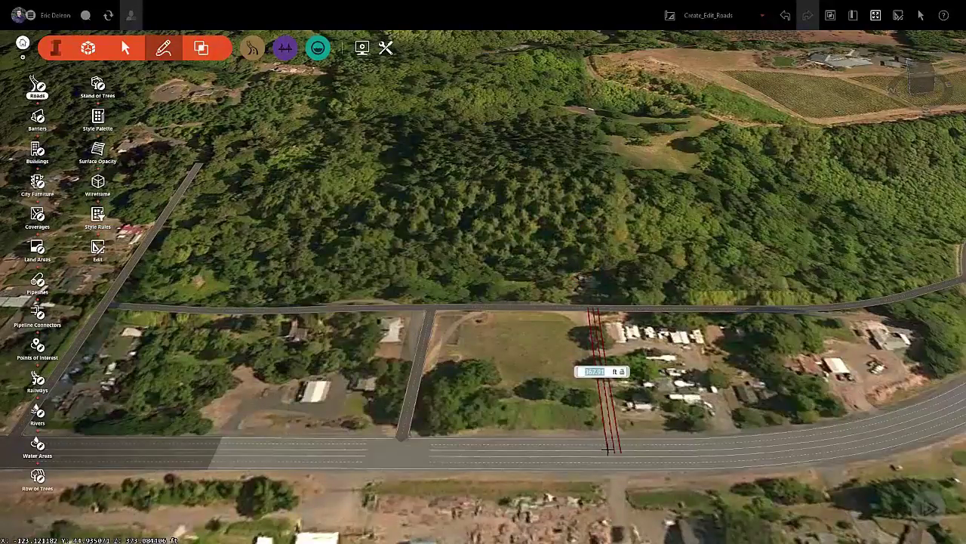
click(338, 335)
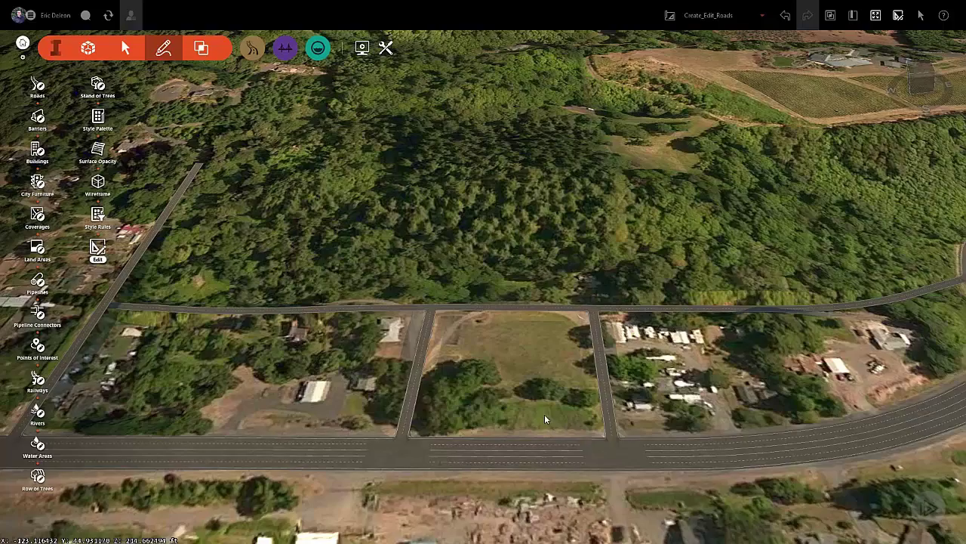
scroll(423, 422, up, 5)
scroll(479, 348, up, 2)
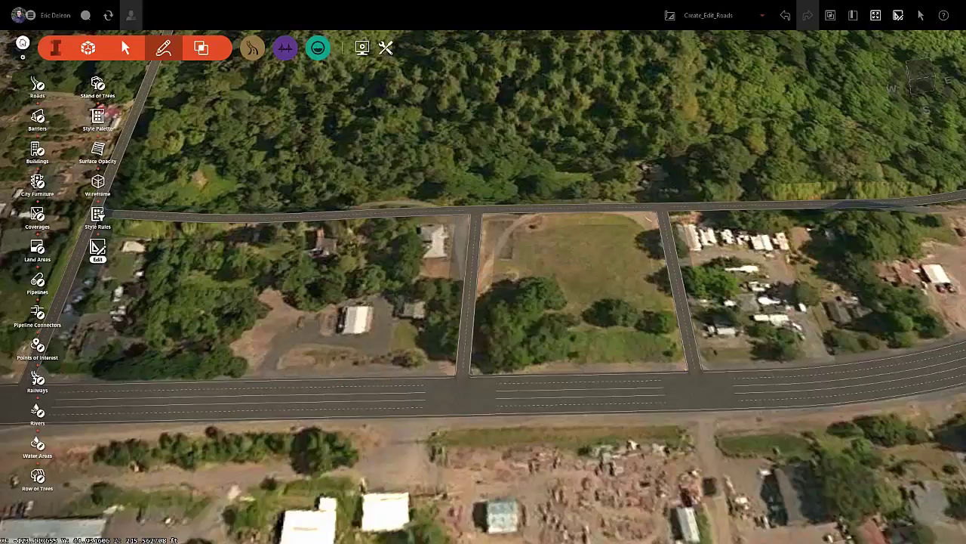
- Select the upper east-west road to show its Street/Doaks Ferry Road/Existing Road properties
click(347, 213)
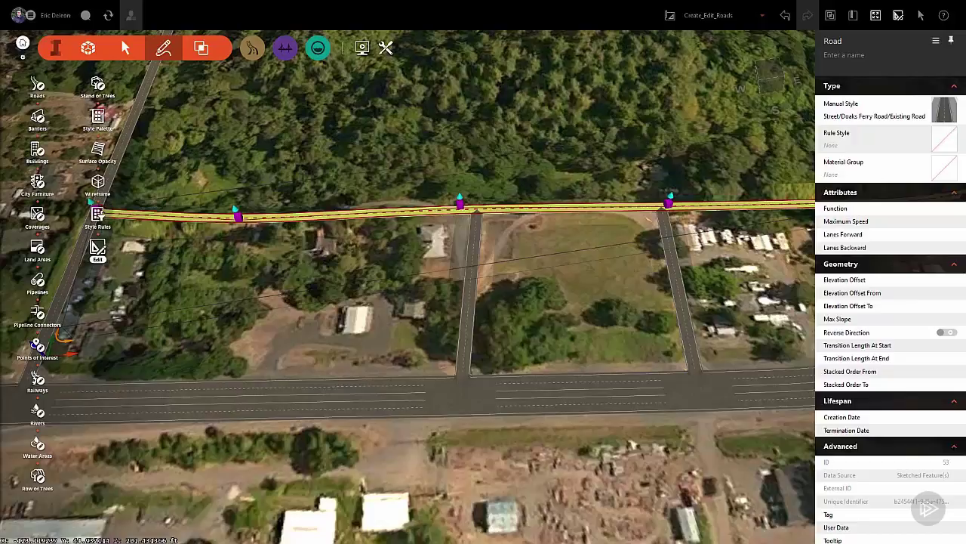
key(Escape)
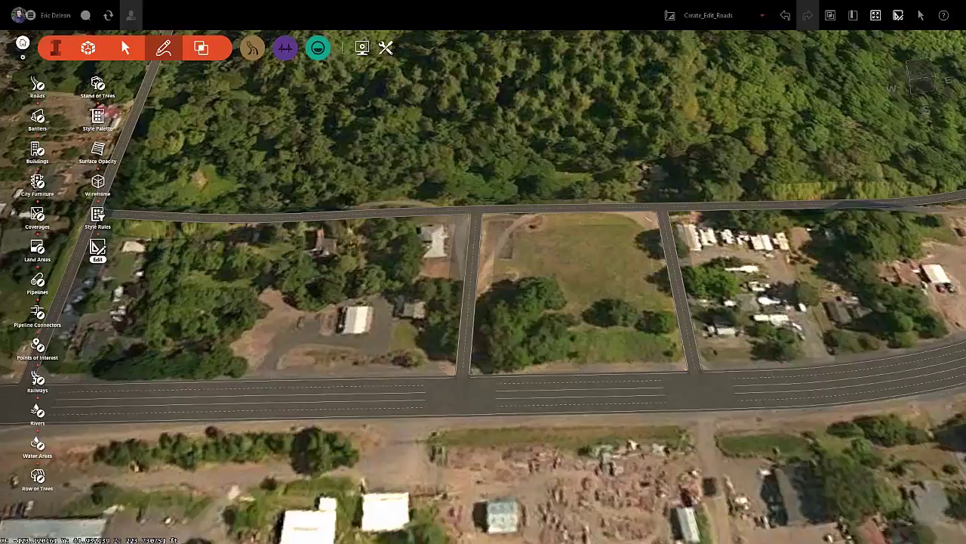
key(ctrl+z)
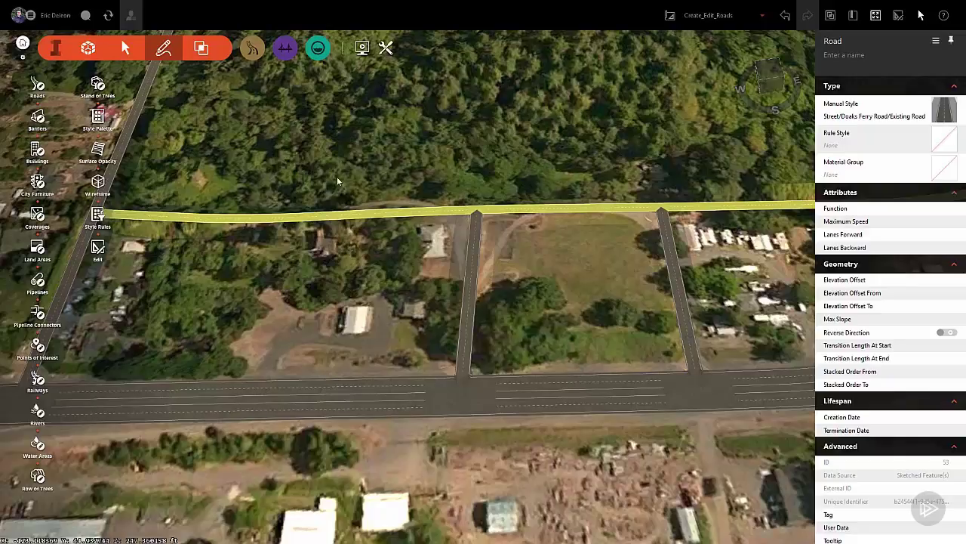
- Put the upper road into vertex editing from its context menu
right_click(367, 215)
click(387, 221)
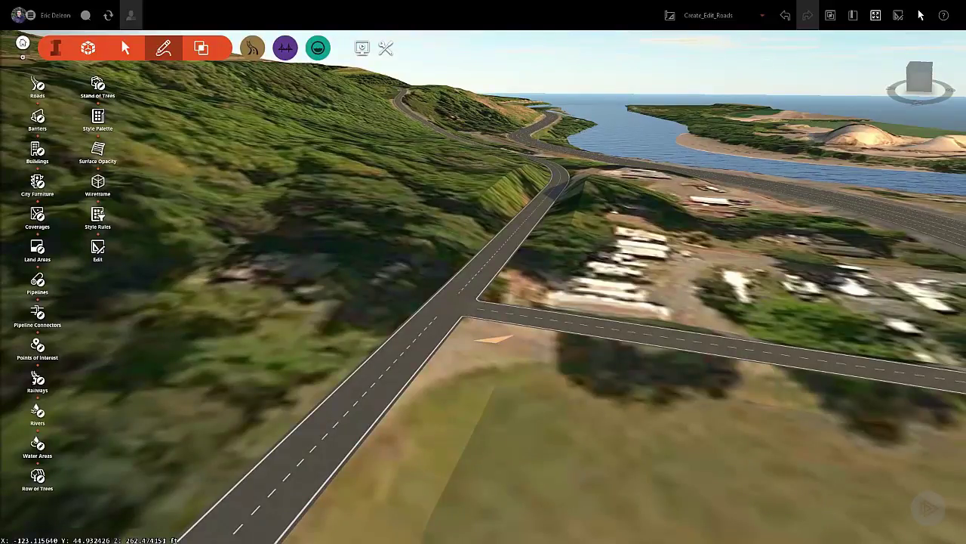
- Edit the hillside road and drag its junction vertex further up the slope
right_click(437, 318)
click(448, 323)
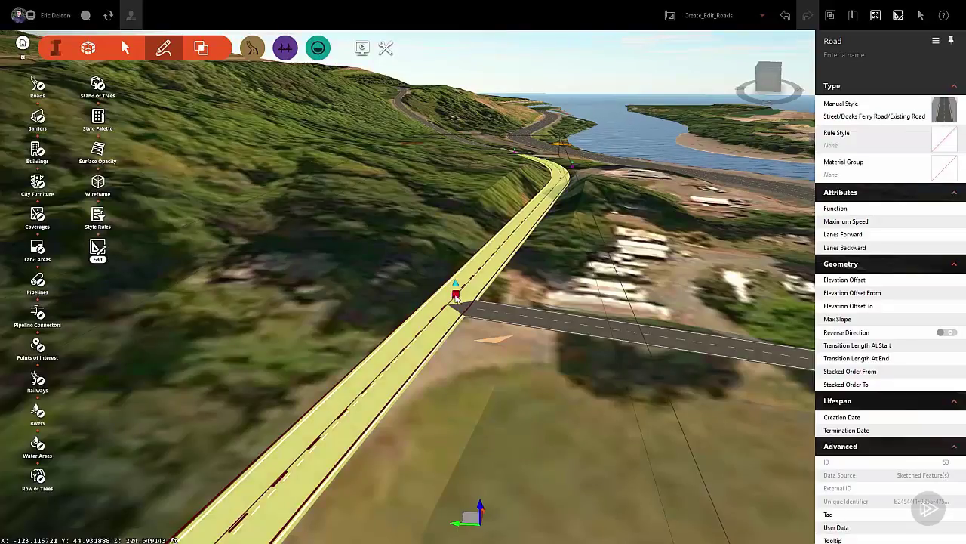
drag(456, 293, 361, 287)
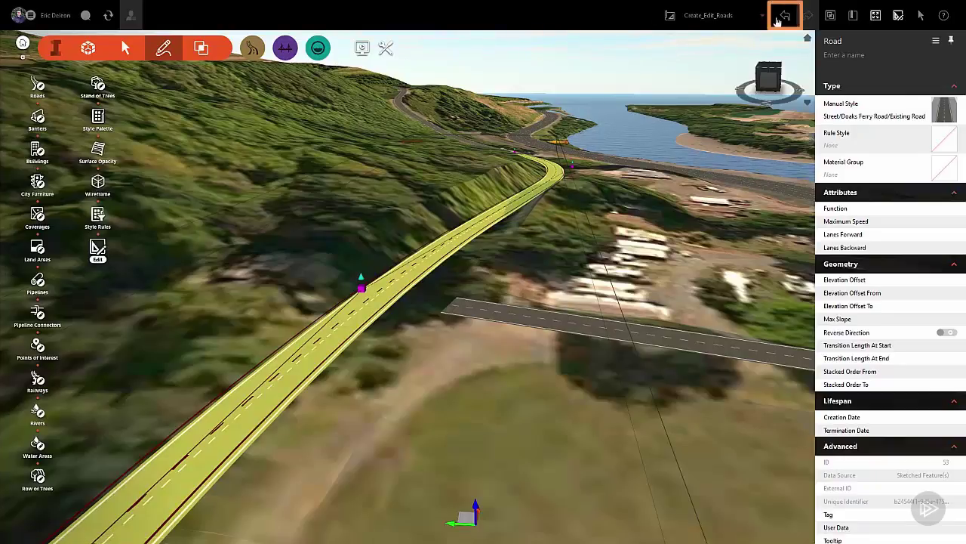
- Drag the hillside road's vertex back toward the crossing paved road
drag(361, 287, 455, 293)
- Set the junction vertex's Z elevation to 232.24 ft and commit the road edit
click(456, 282)
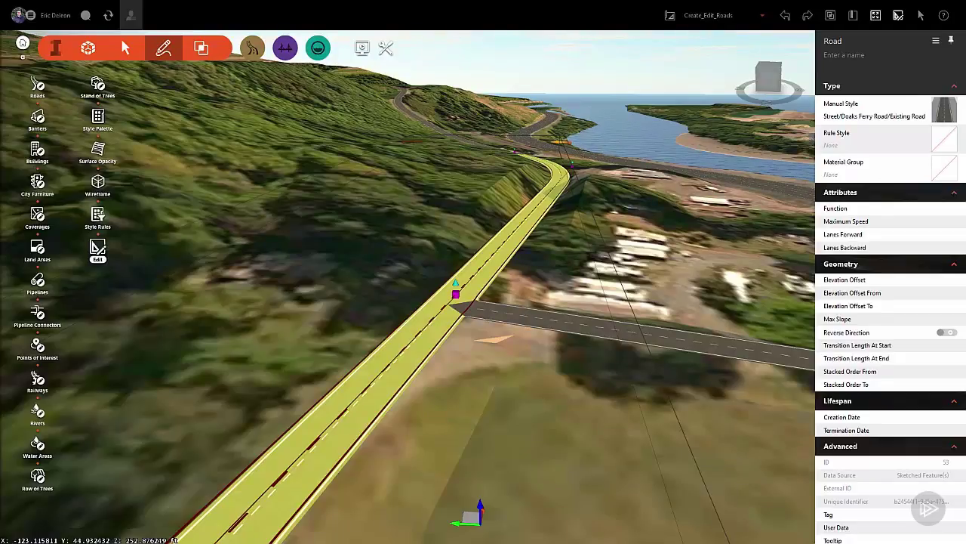
key(ctrl+z)
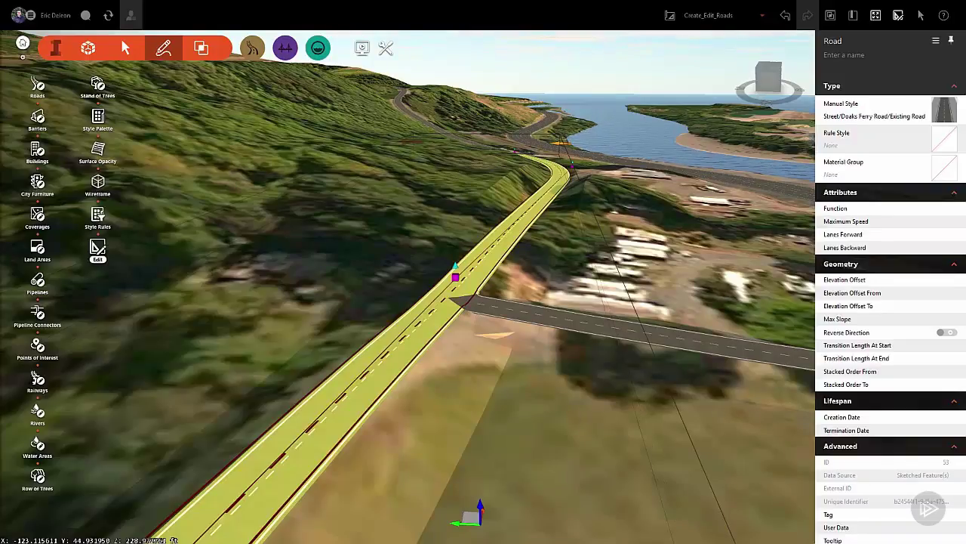
click(458, 268)
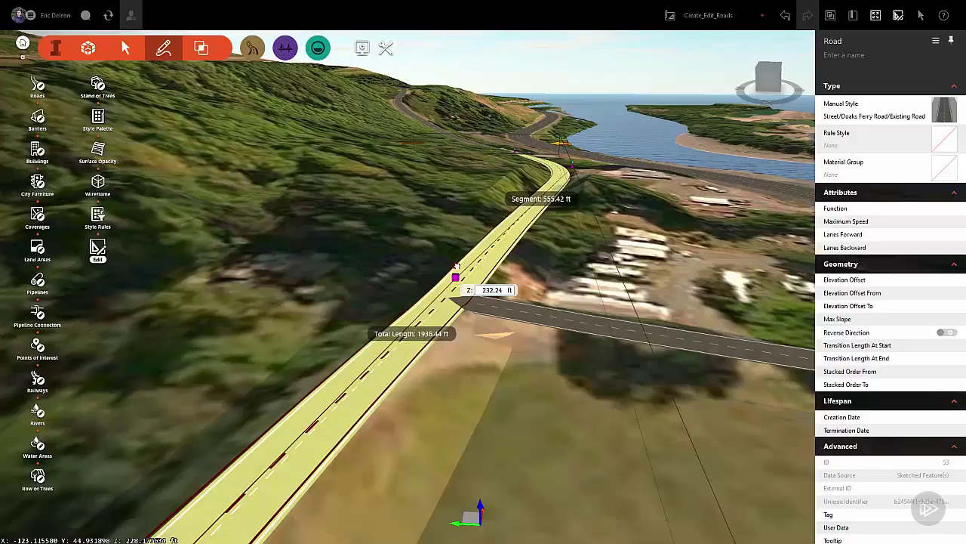
key(Return)
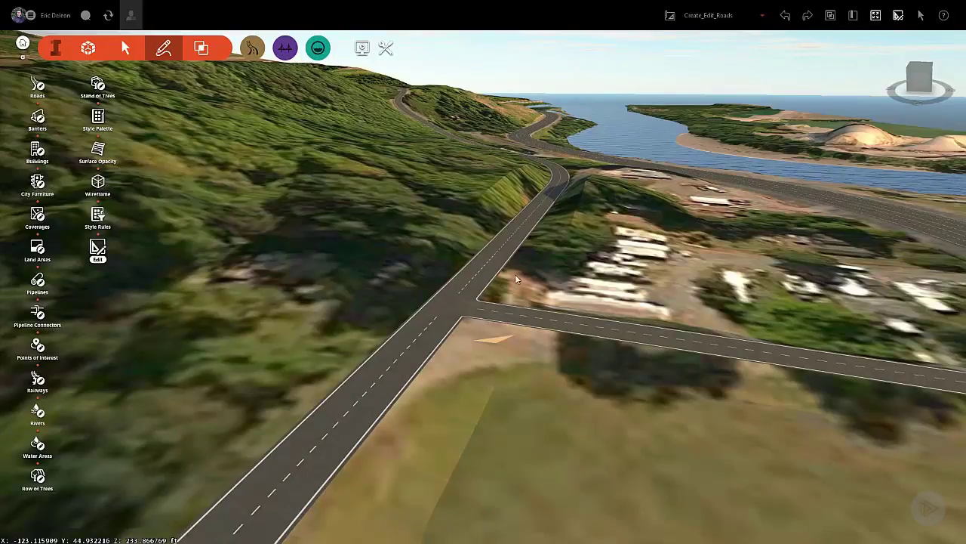
- Add a vertex to the road between the side streets and drag it down into the field
right_click(419, 326)
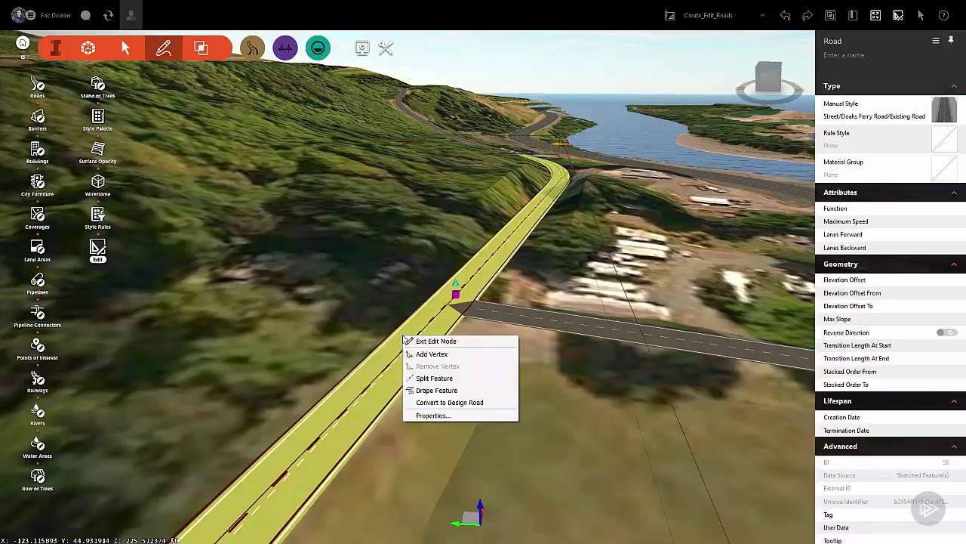
click(348, 306)
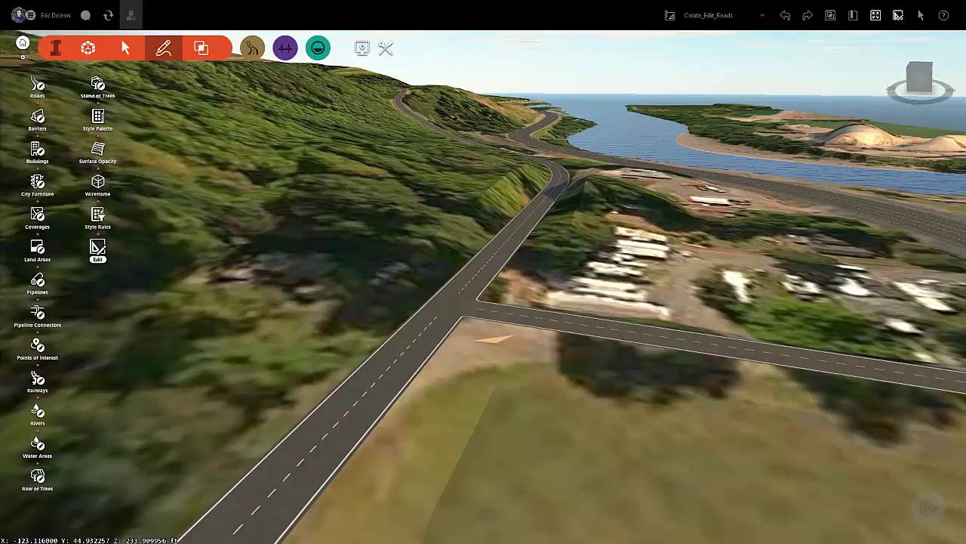
scroll(451, 274, down, 5)
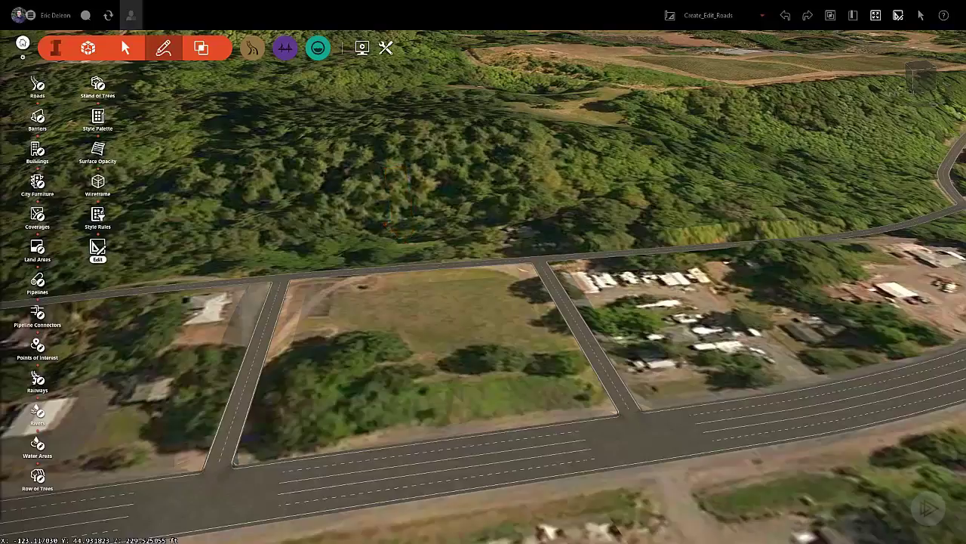
right_click(405, 266)
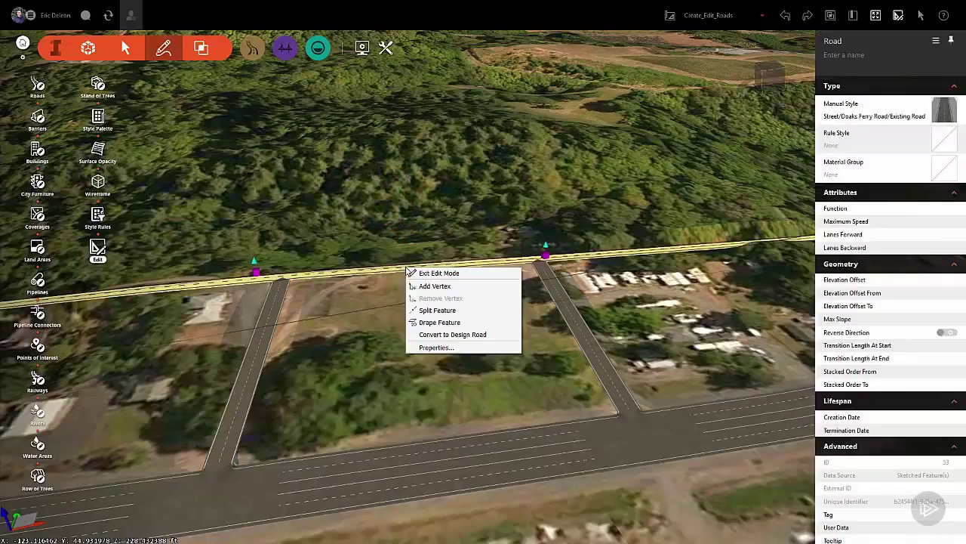
click(426, 286)
drag(406, 266, 410, 300)
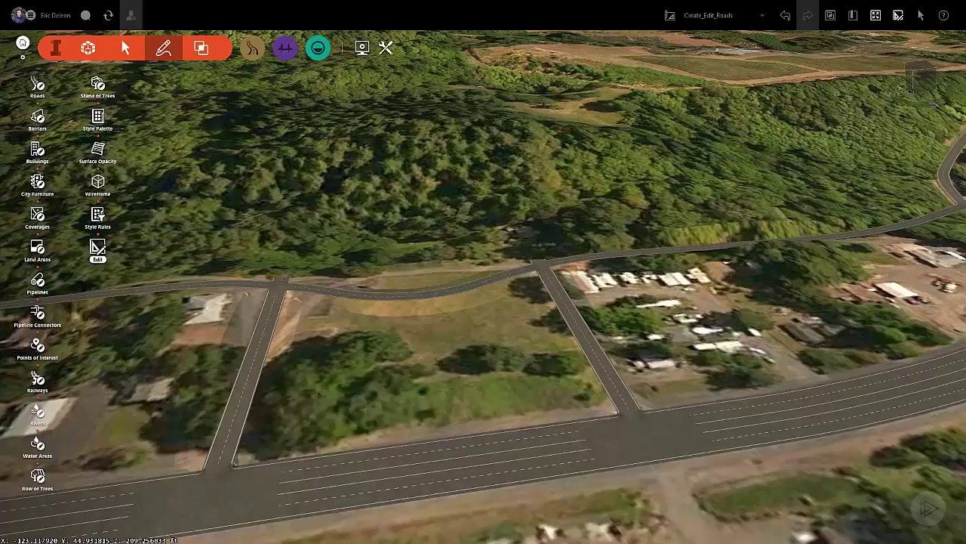
- Remove the added vertex so the road runs straight again
click(410, 301)
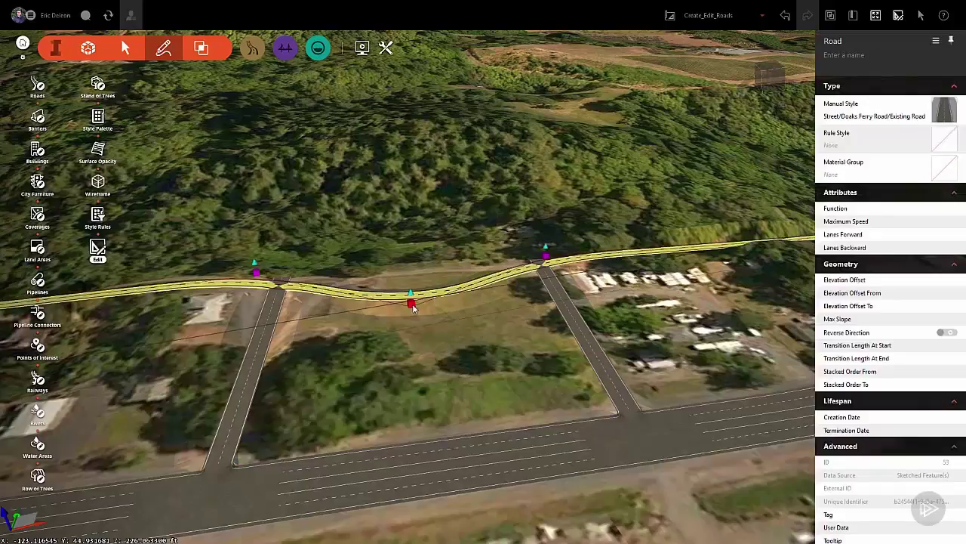
right_click(412, 303)
click(446, 311)
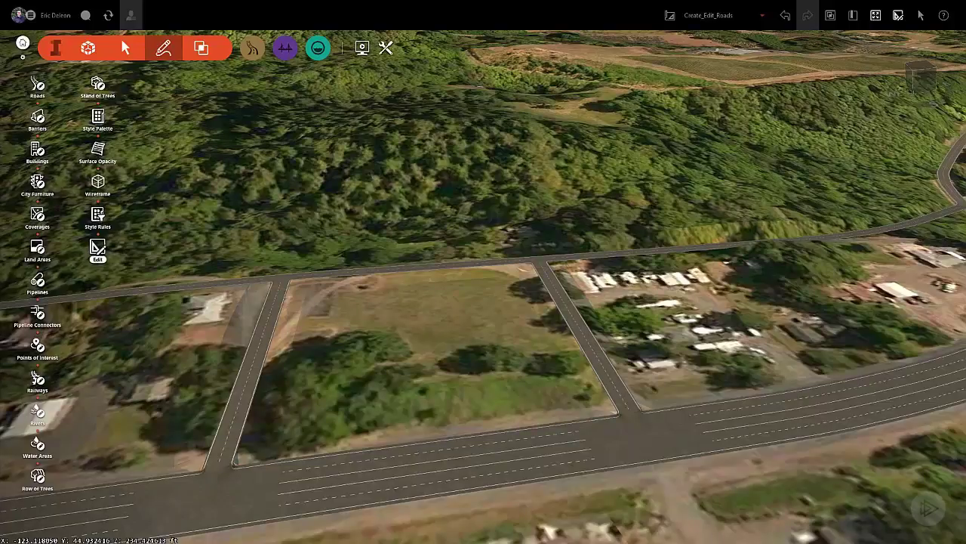
- Split the upper east-west road above the field and delete a short middle piece
right_click(397, 270)
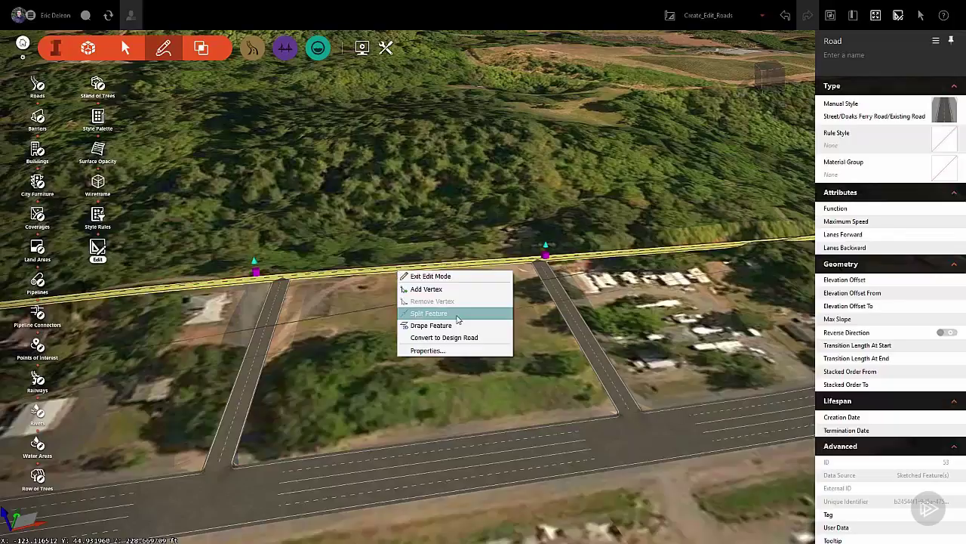
click(422, 315)
click(347, 349)
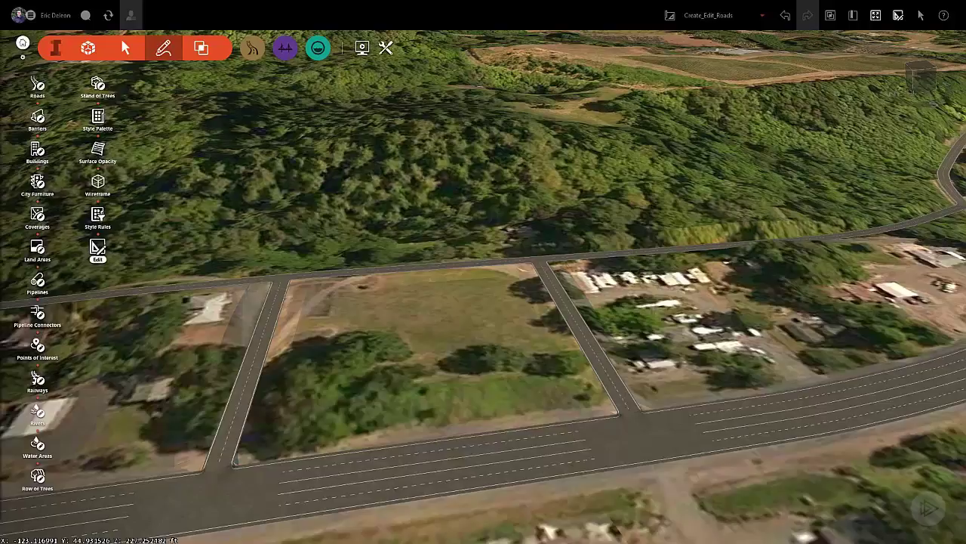
click(405, 268)
right_click(405, 270)
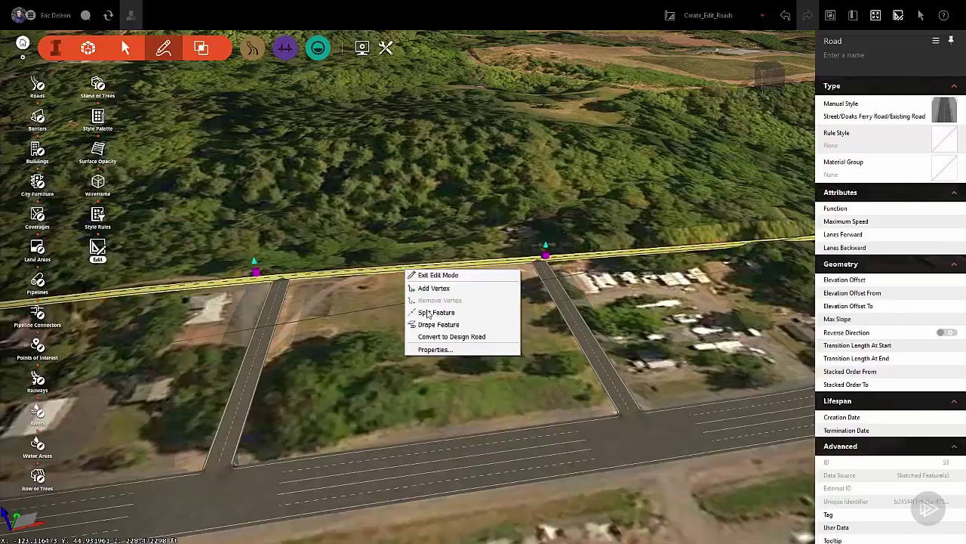
click(430, 314)
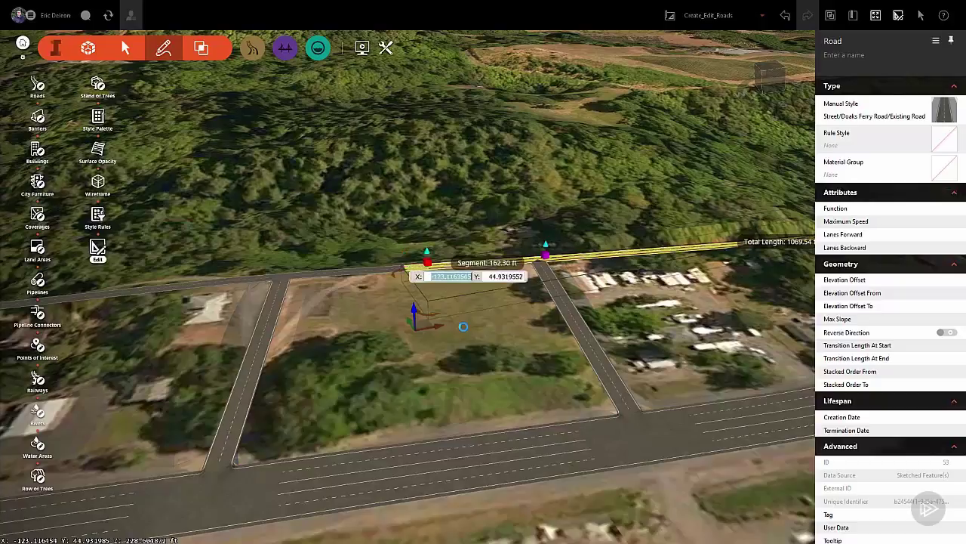
key(Escape)
scroll(457, 257, up, 5)
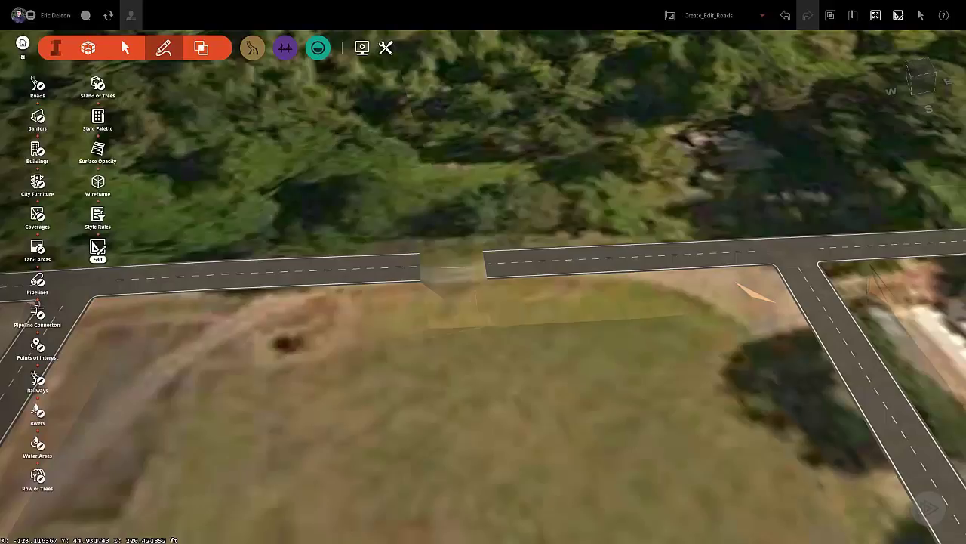
- Undo the deletion to bring back the missing road piece
click(786, 21)
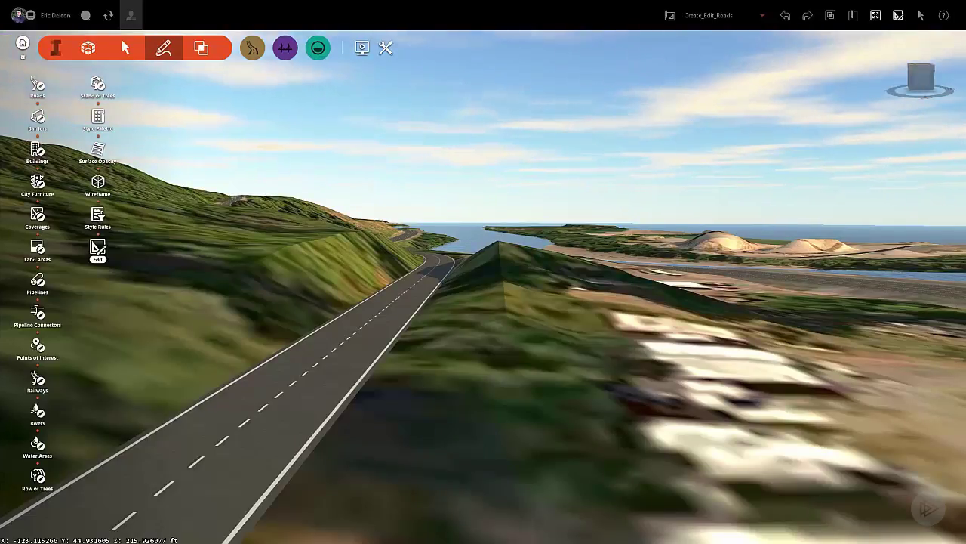
click(371, 319)
right_click(373, 319)
middle_drag(373, 319, 412, 381)
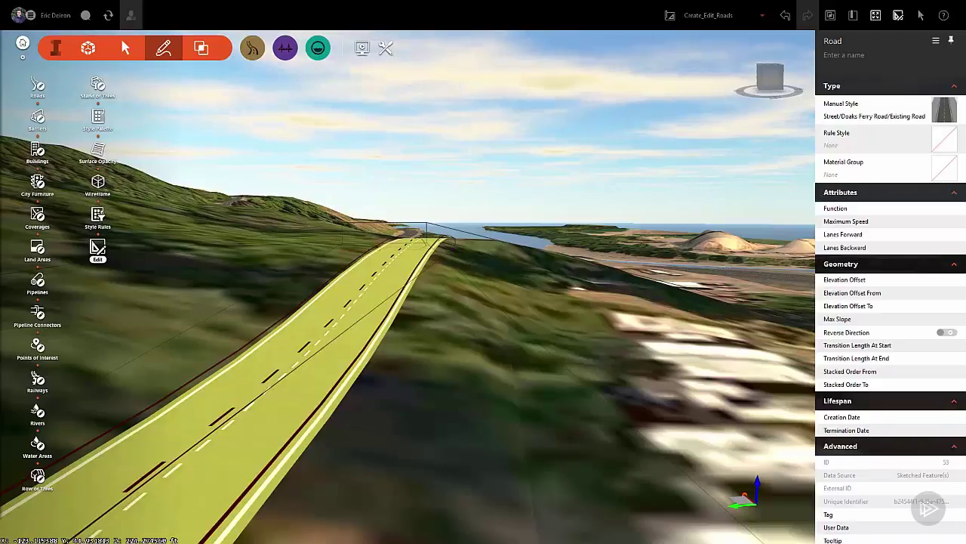
key(Escape)
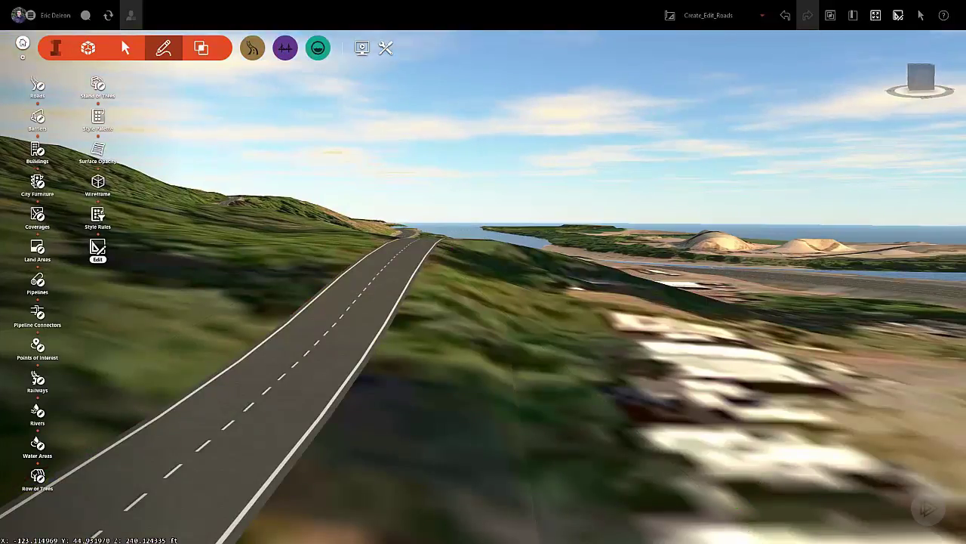
click(291, 375)
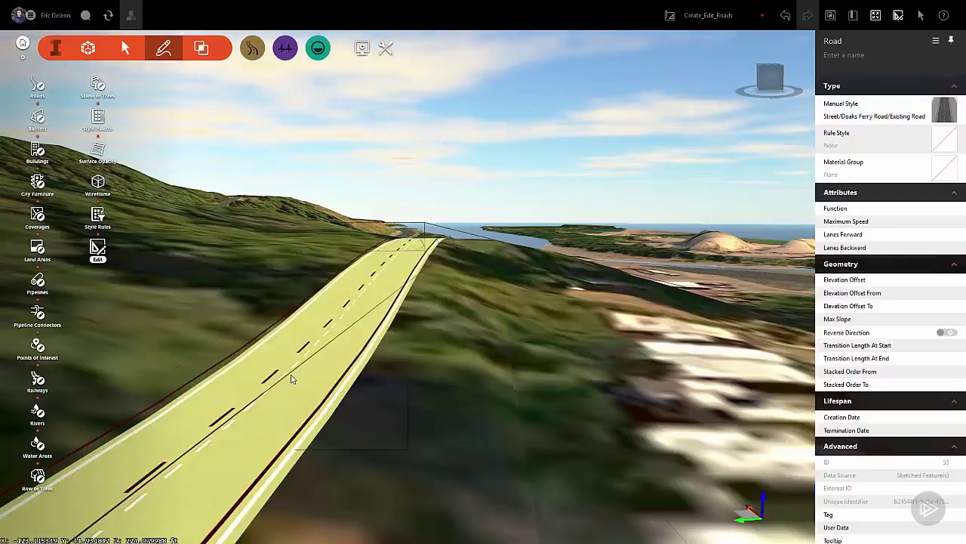
right_click(291, 374)
key(Escape)
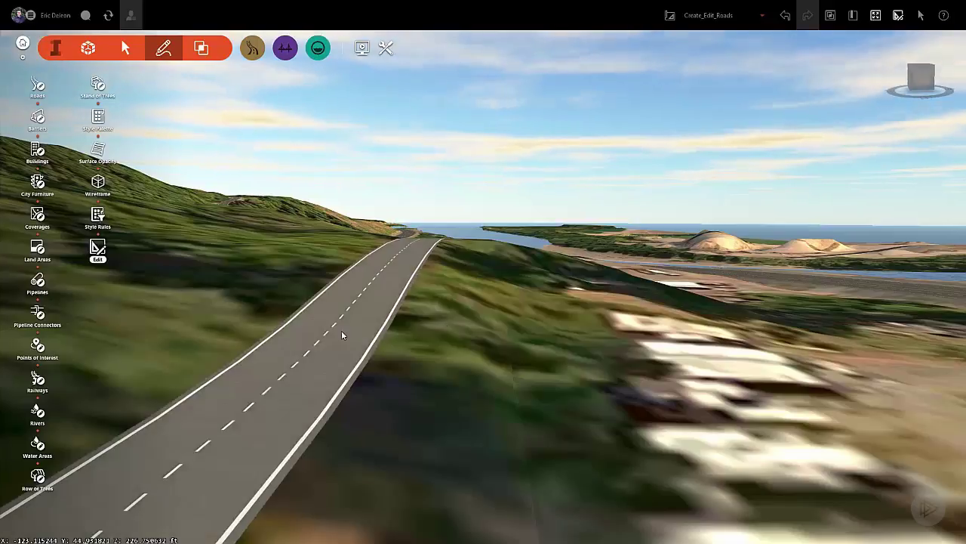
- Change the hillside road's Manual Style from Doaks Ferry Road/Existing Road to Street/Sidewalks with Lamps
click(341, 330)
right_click(341, 332)
click(876, 16)
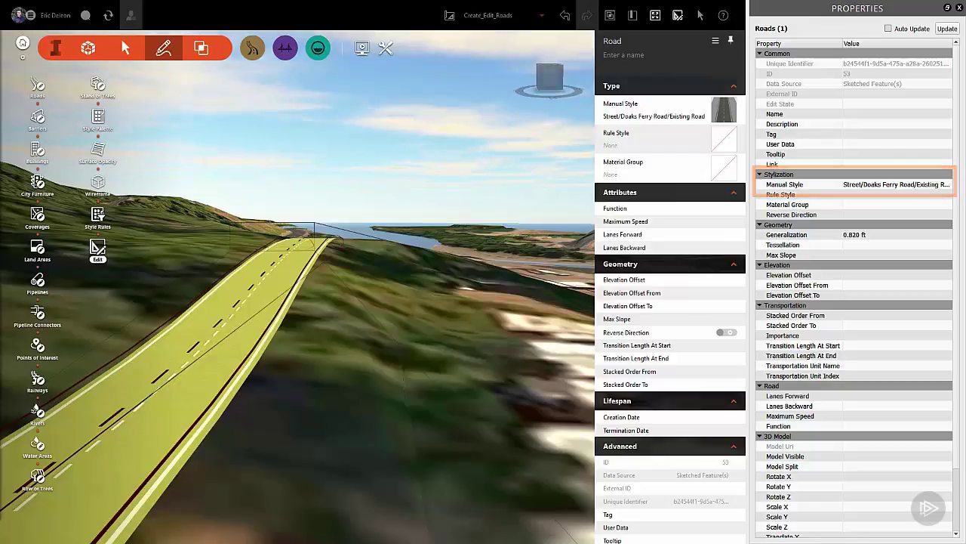
click(800, 154)
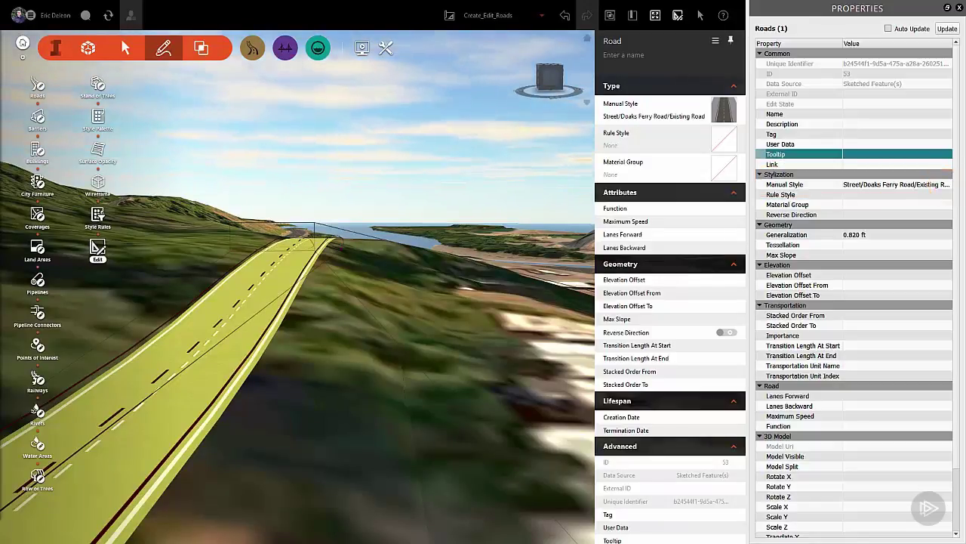
click(800, 184)
click(946, 184)
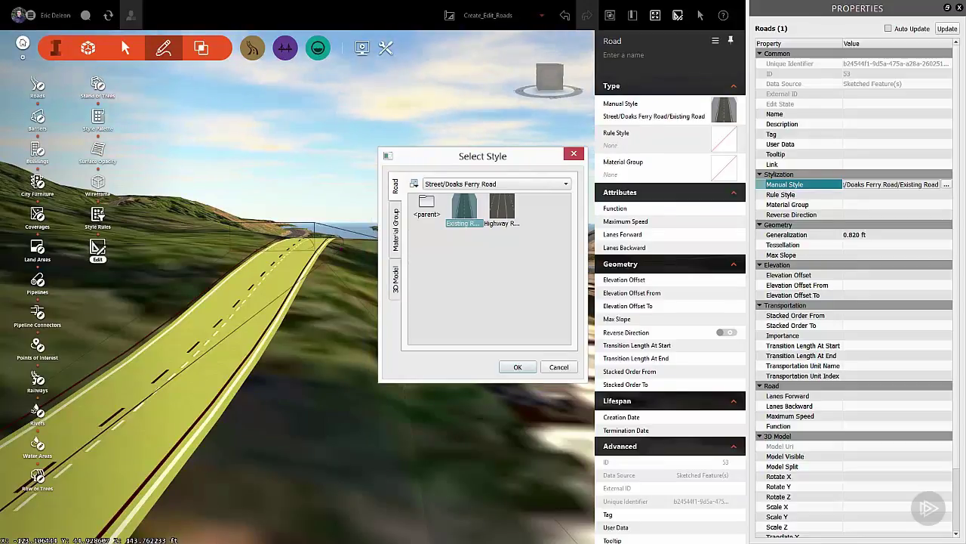
click(490, 183)
click(468, 189)
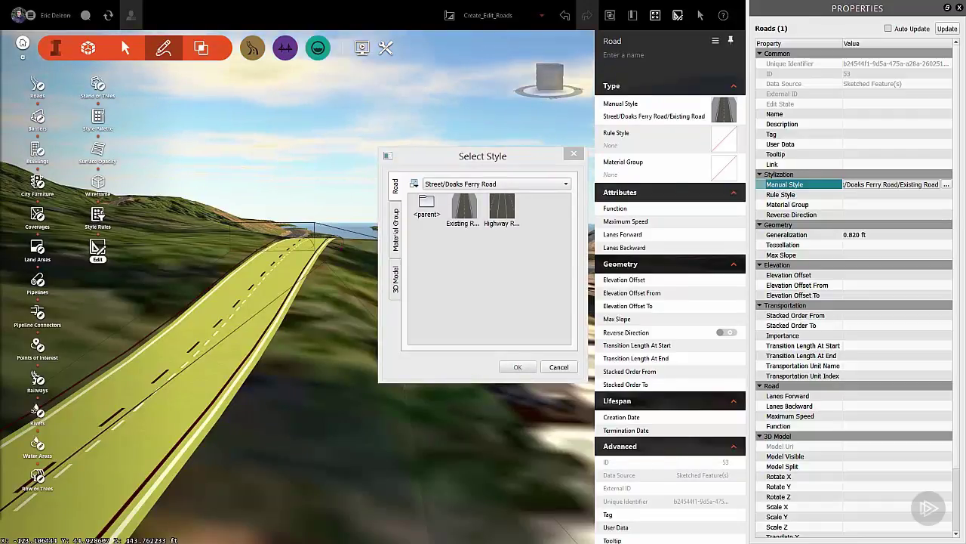
click(491, 184)
click(445, 147)
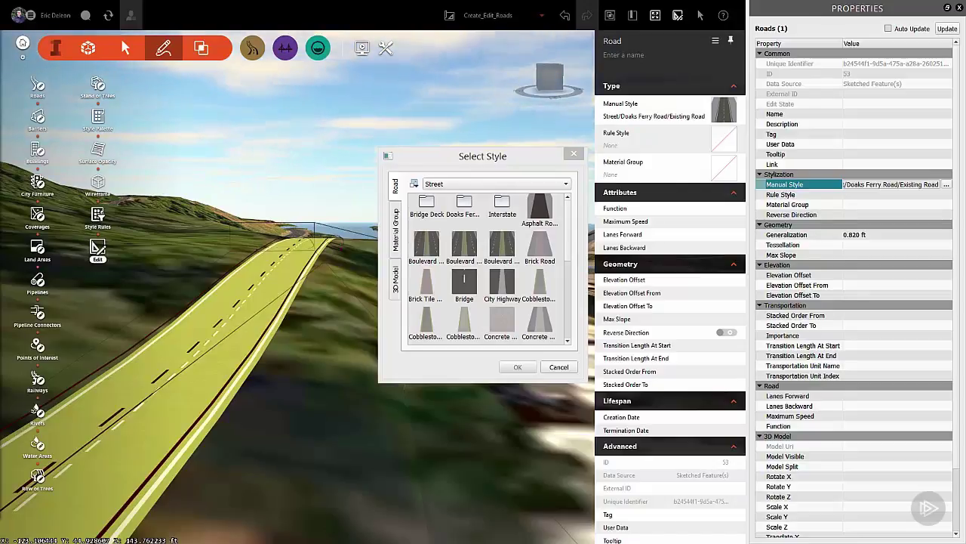
scroll(469, 297, down, 5)
double_click(469, 297)
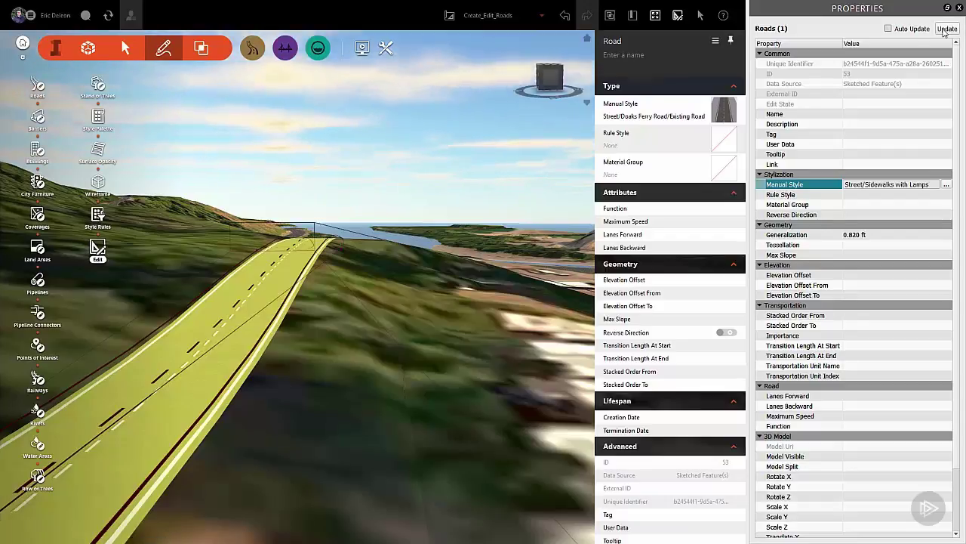
- Update the road to render sidewalks and street lamps, then zoom out to view it
click(472, 313)
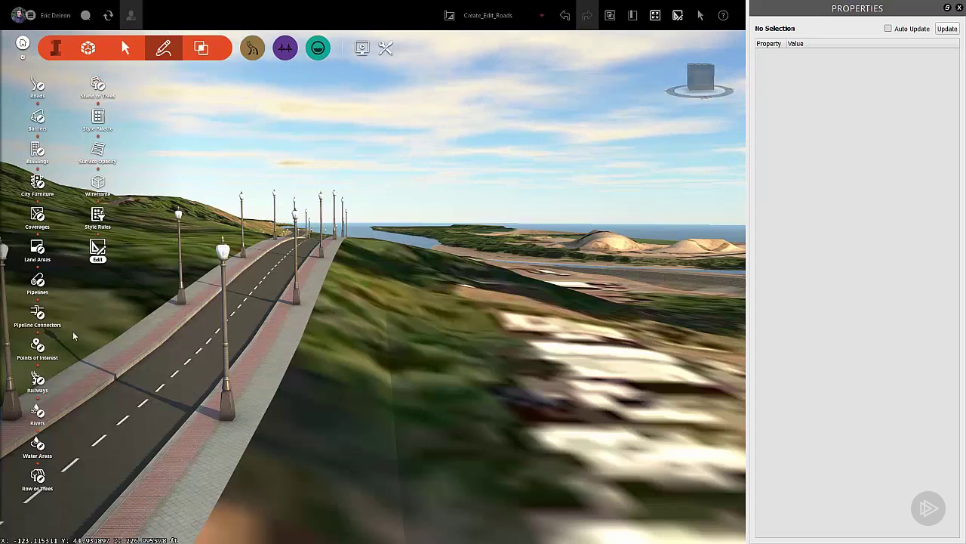
scroll(342, 368, down, 5)
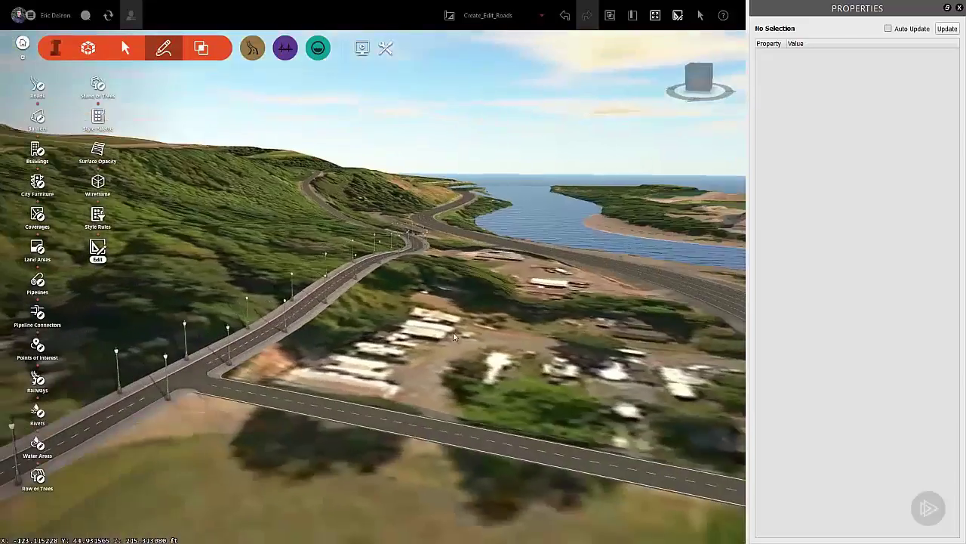